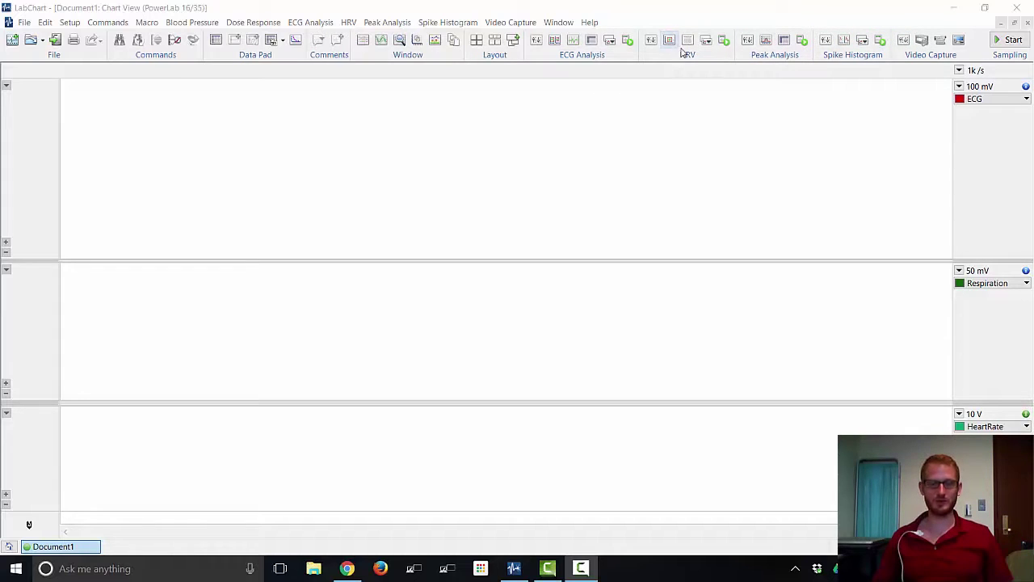
Start recording ECG, respiration and heart rate, and autoscale the ECG and Respiration axes
click(1007, 41)
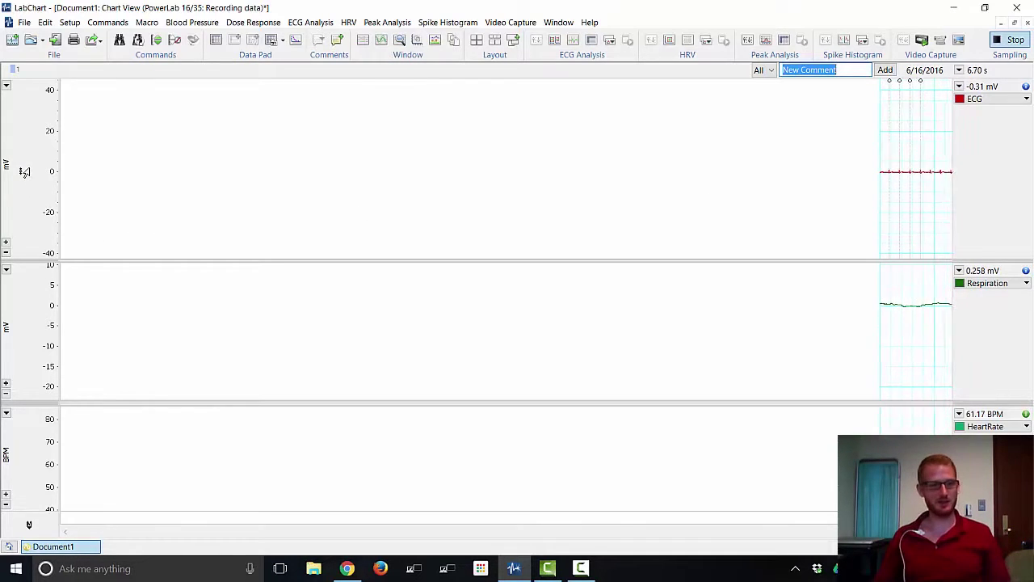
double_click(24, 172)
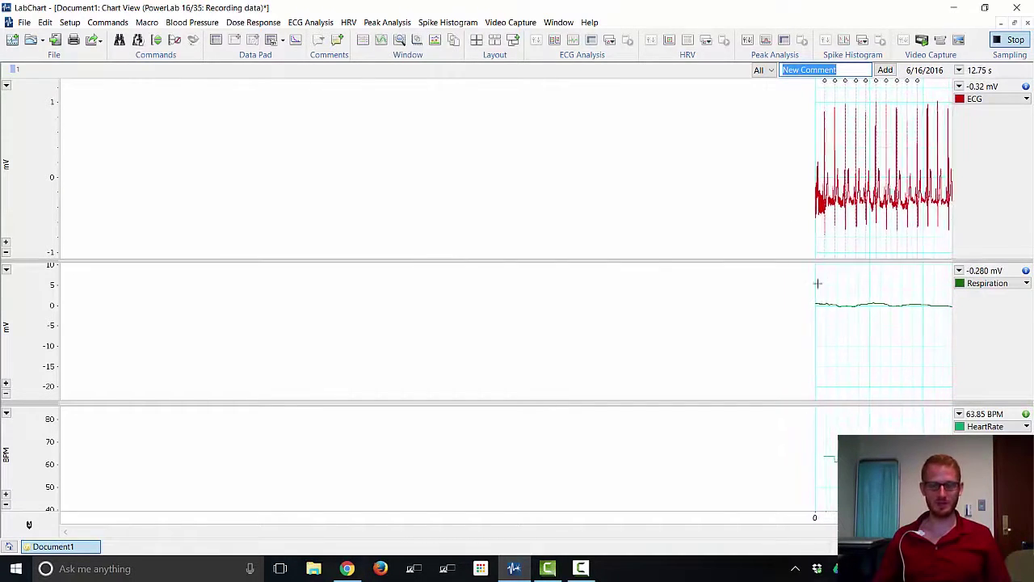
double_click(22, 324)
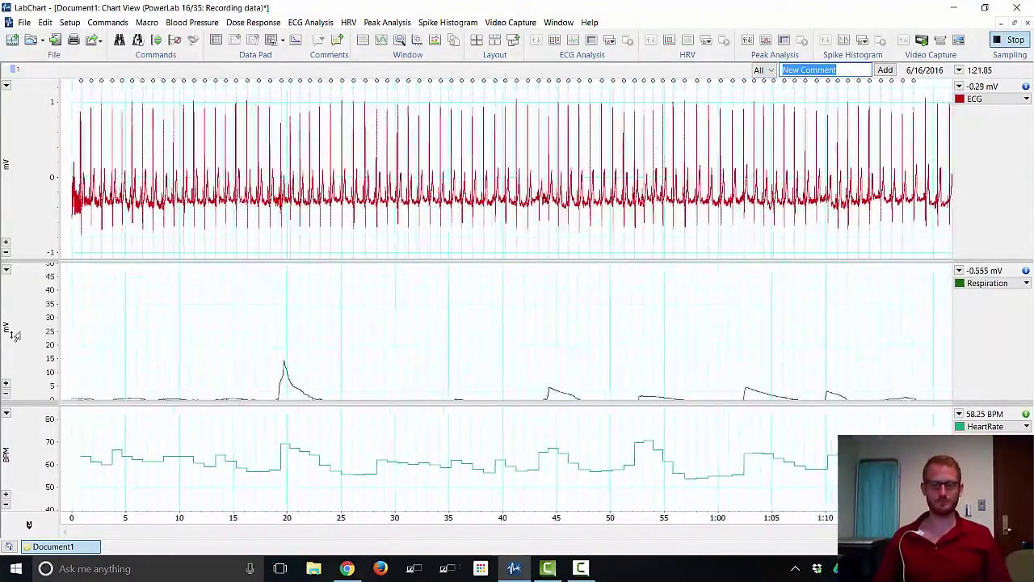
Widen the Respiration axis so the breathing peaks fit, then stop recording at about 3:20
drag(15, 335, 6, 398)
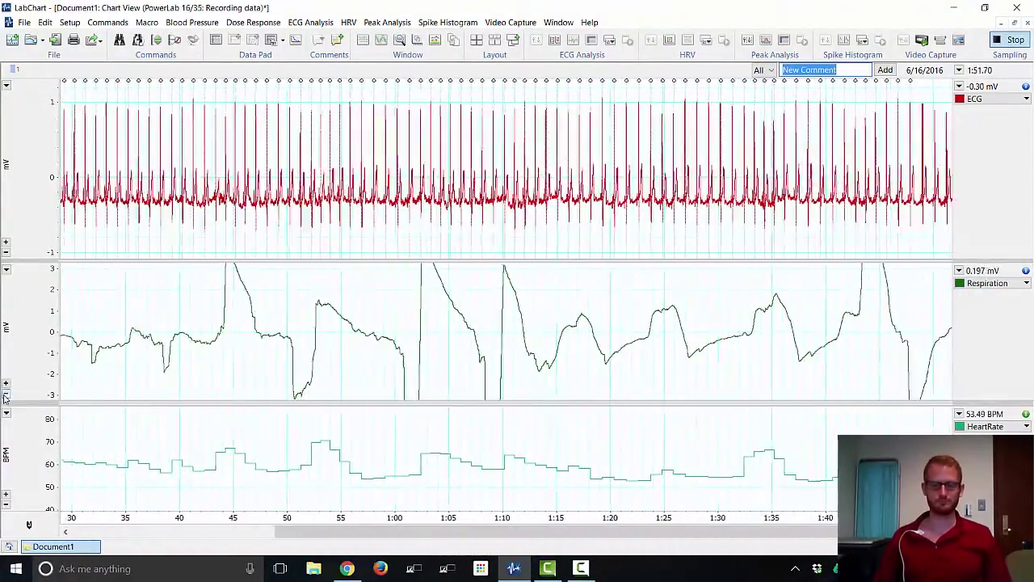
click(6, 395)
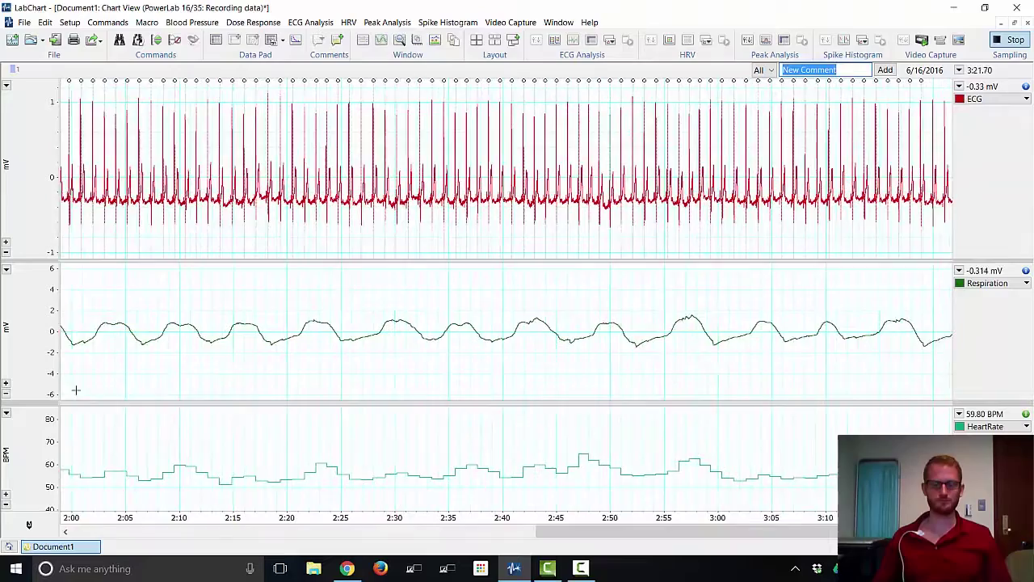
click(1023, 42)
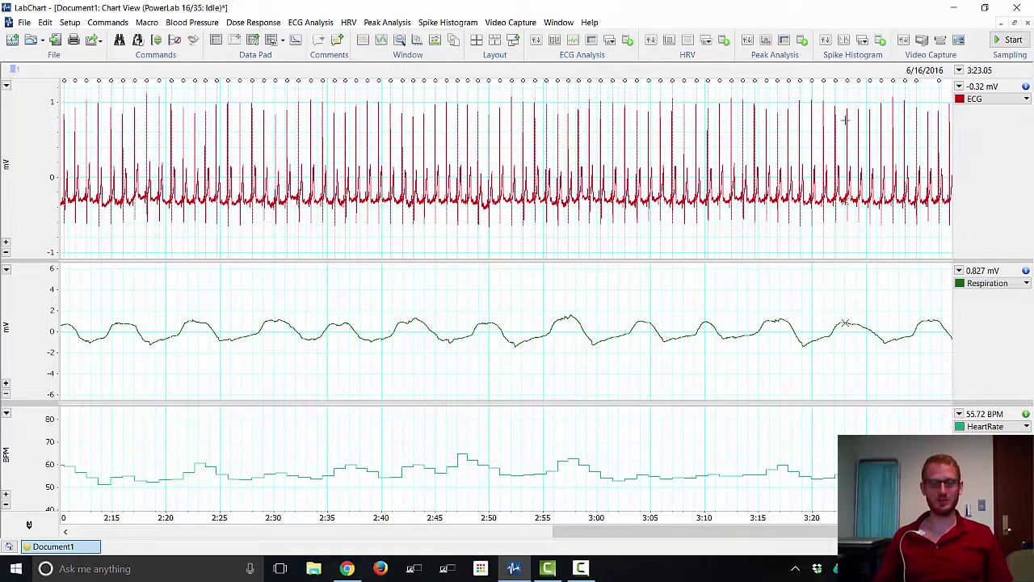
Select the ECG trace from about 2:18 to 3:17 and bring up the File menu
mouse_move(904, 92)
mouse_down()
mouse_move(315, 231)
mouse_move(149, 250)
mouse_up()
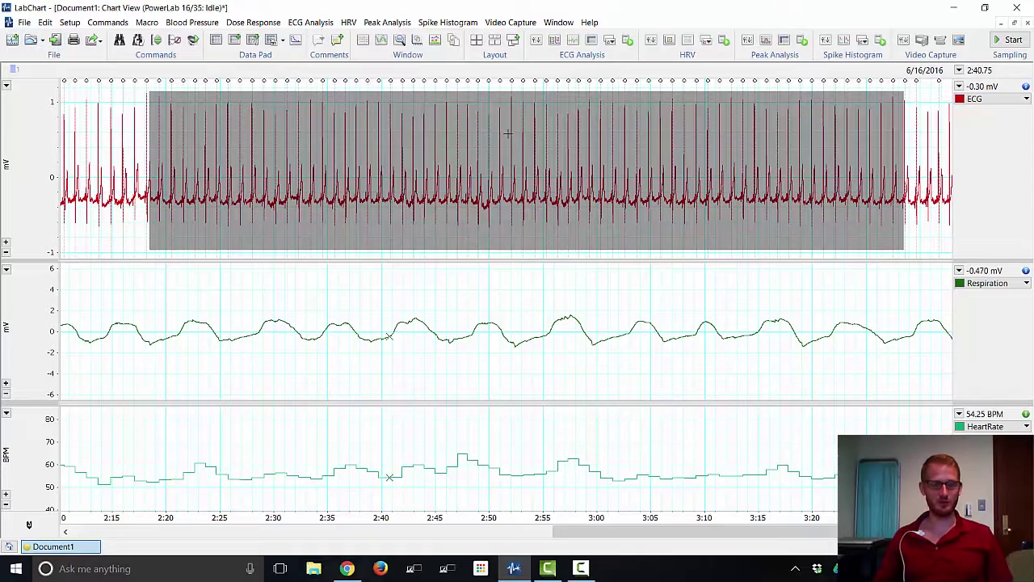
click(24, 23)
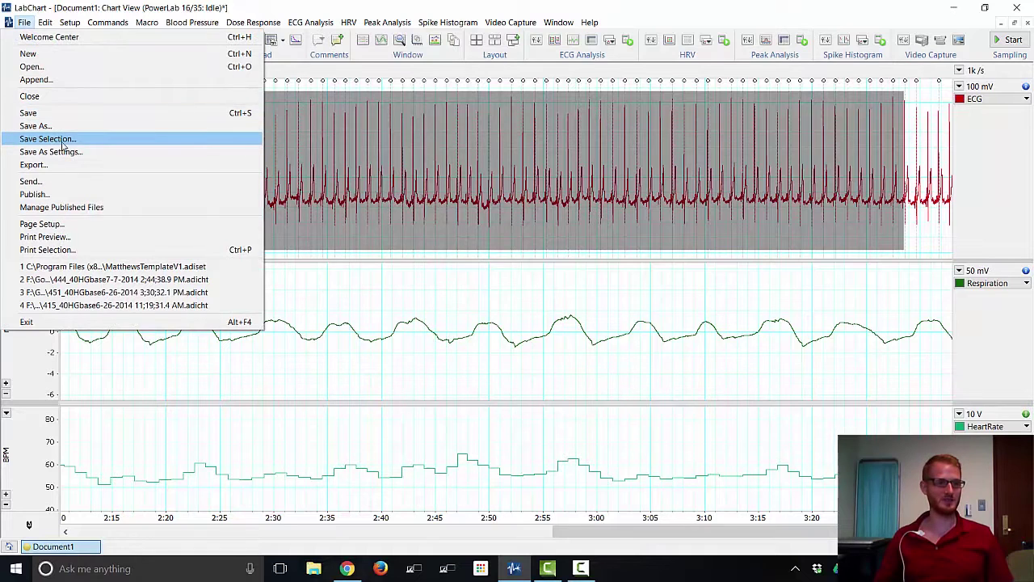
click(92, 144)
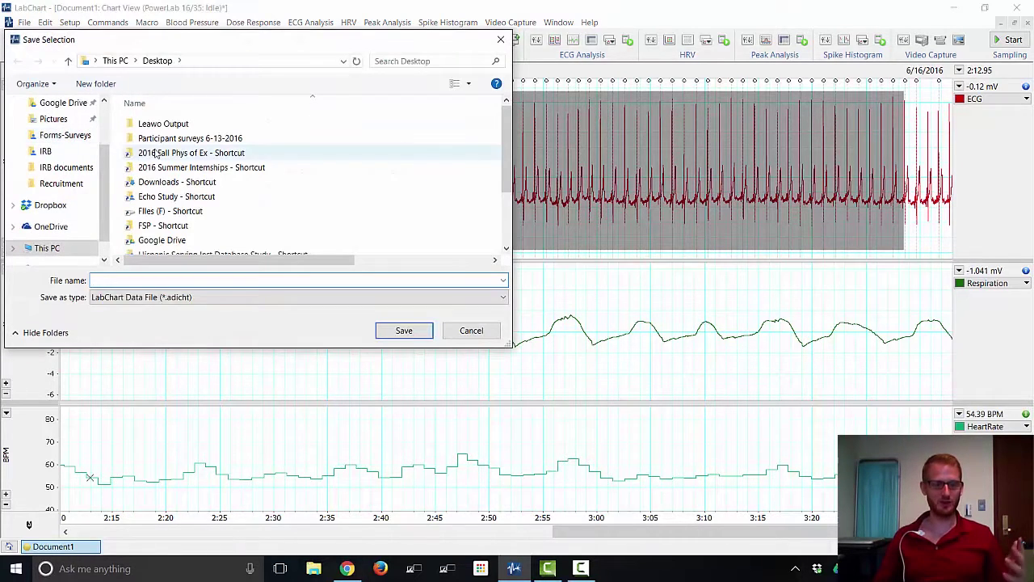
click(475, 330)
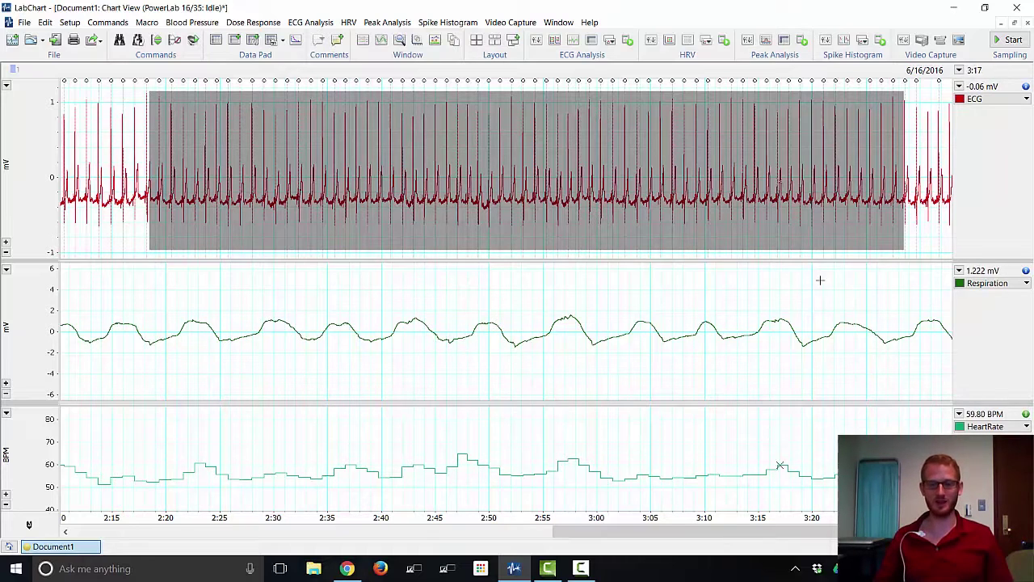
Deselect the highlighted 2:18–3:17 range on the ECG trace
click(688, 152)
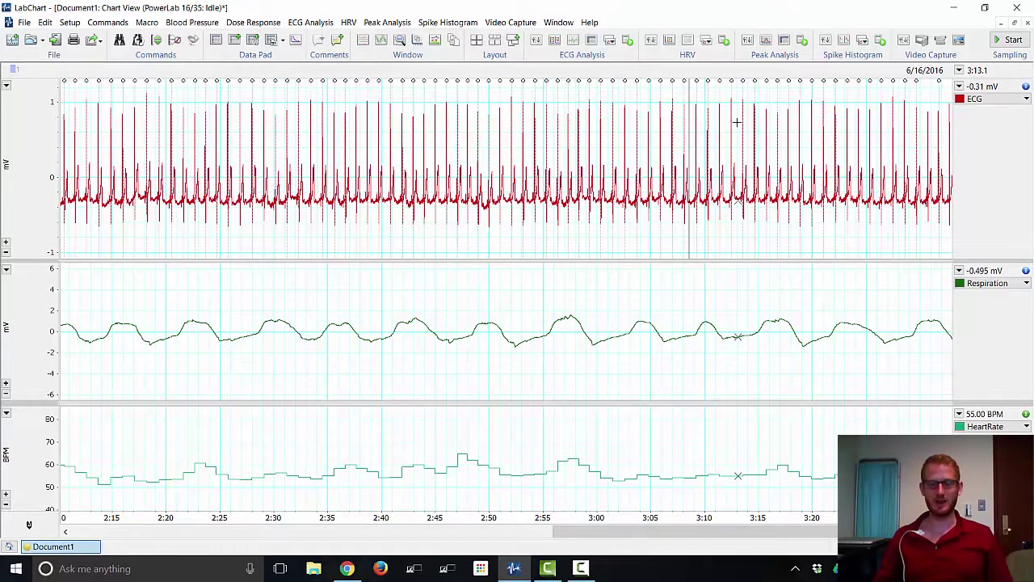
click(651, 42)
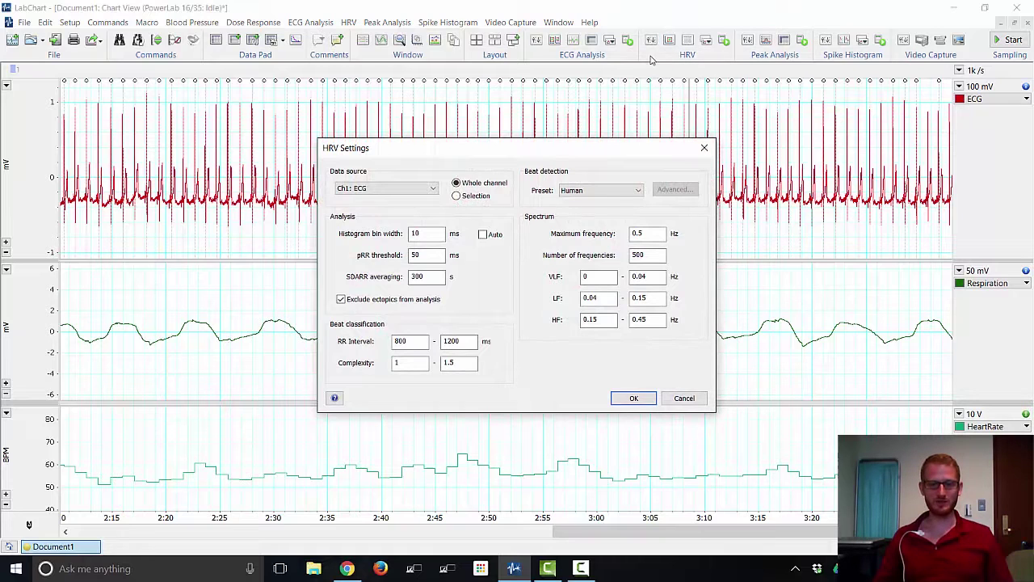
click(639, 191)
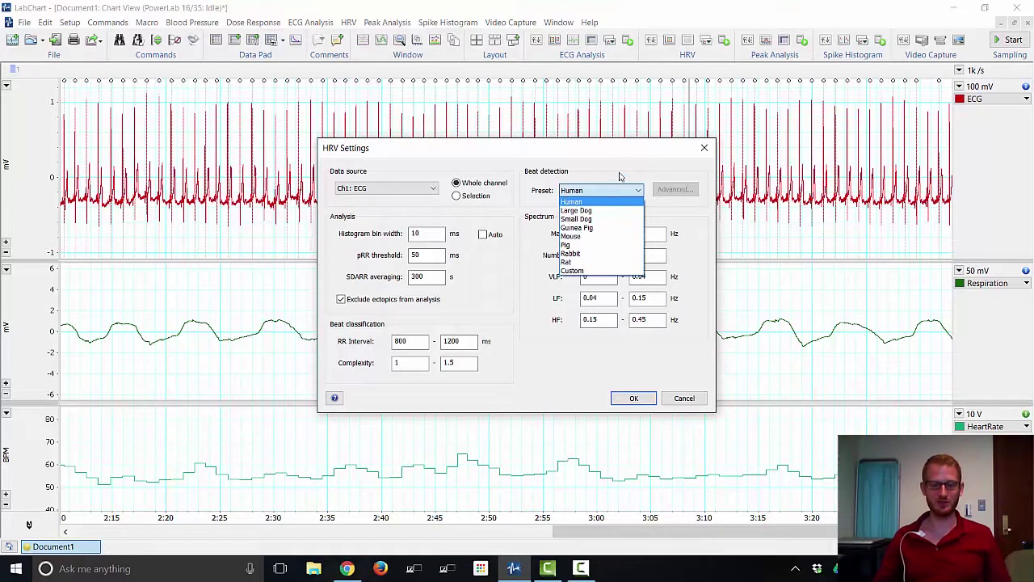
click(622, 173)
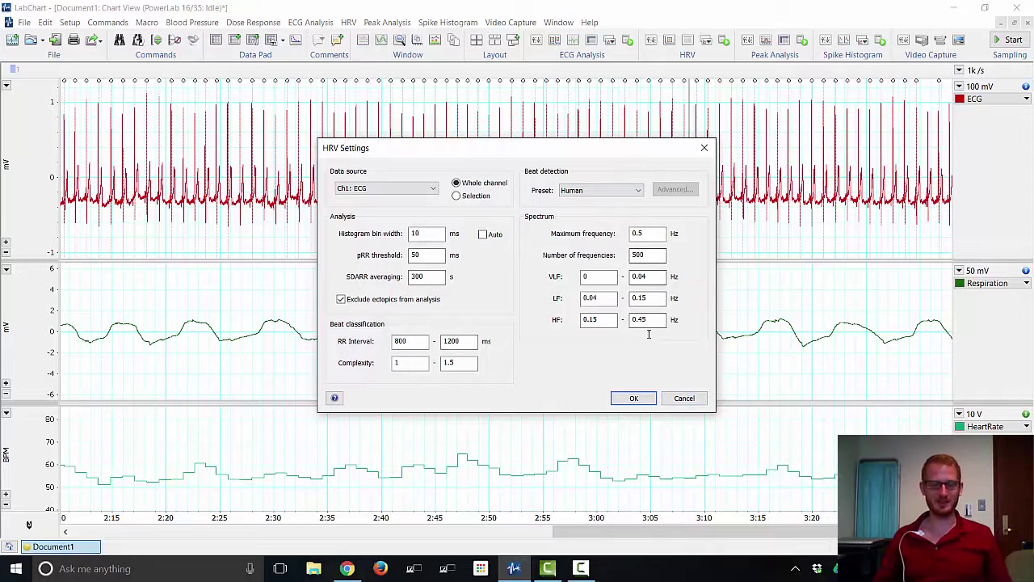
click(683, 398)
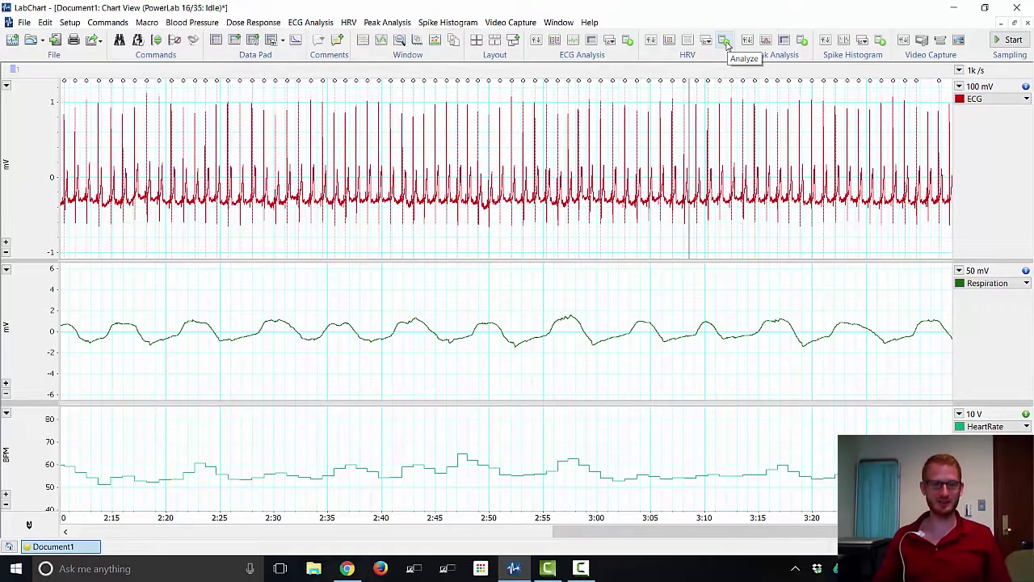
Run HRV > Analyze Channel on the ECG channel and switch to Report View
click(349, 23)
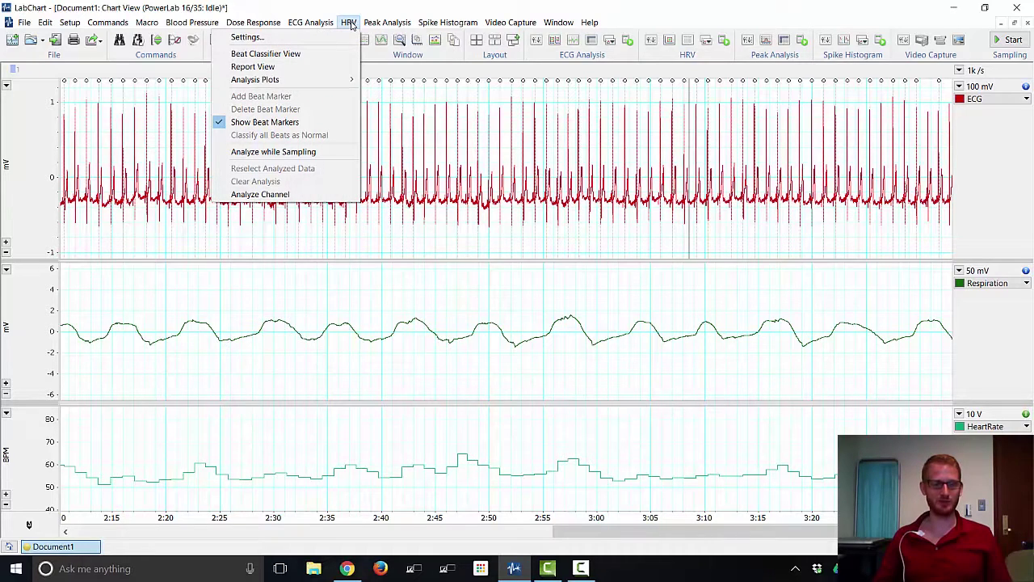
click(316, 195)
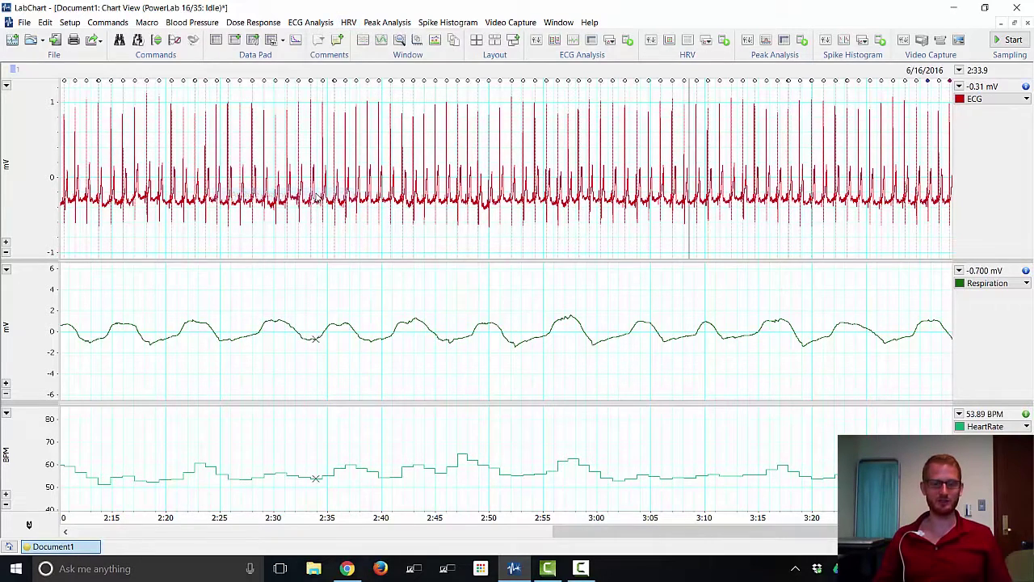
click(687, 43)
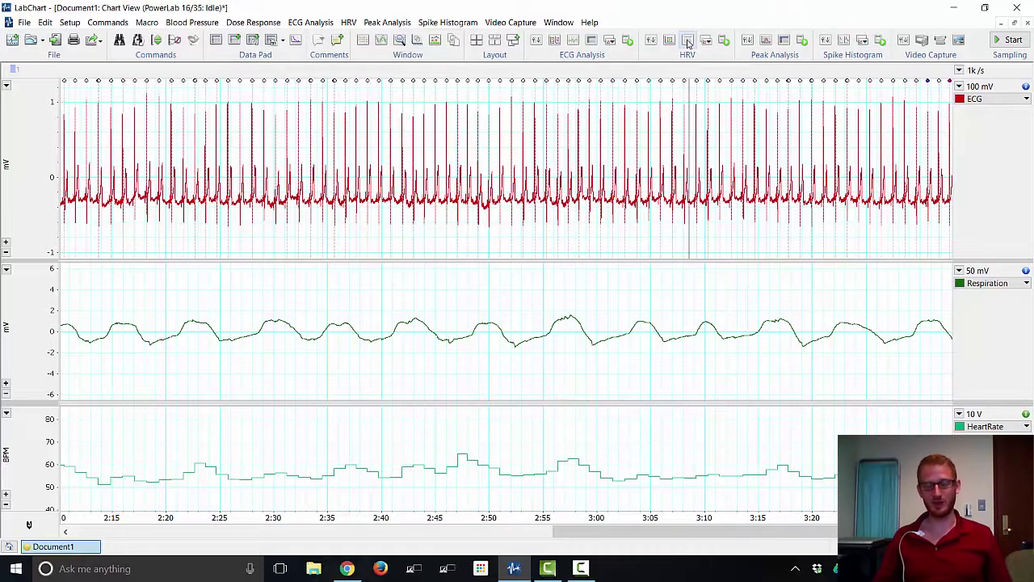
Display the HRV Report: 202 beats, 57.59 BPM average, RMSSD 45.52 ms, LF/HF 3.518
click(688, 43)
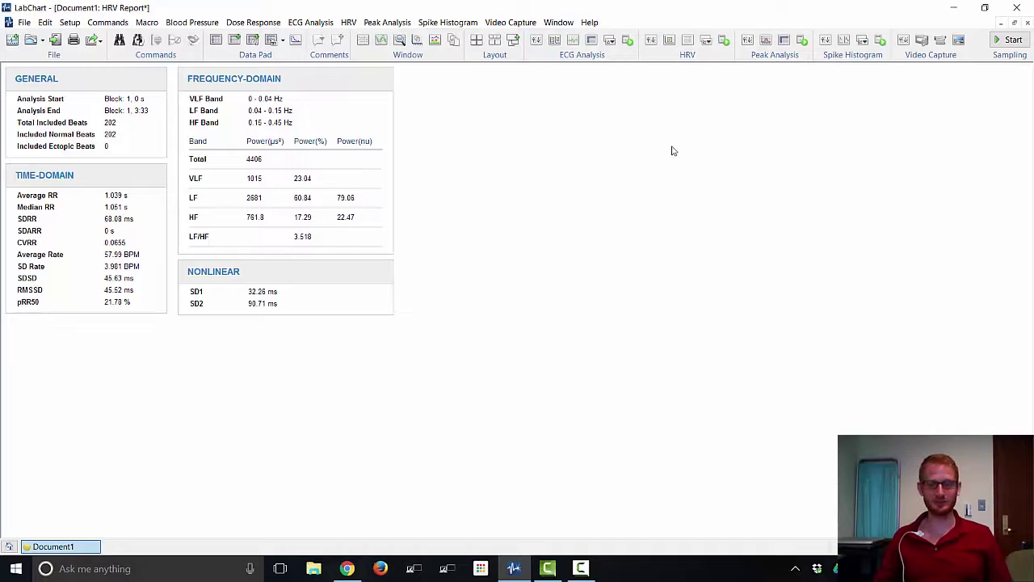
View the beat classifier plot, then return to the ECG, respiration and heart-rate chart
click(670, 42)
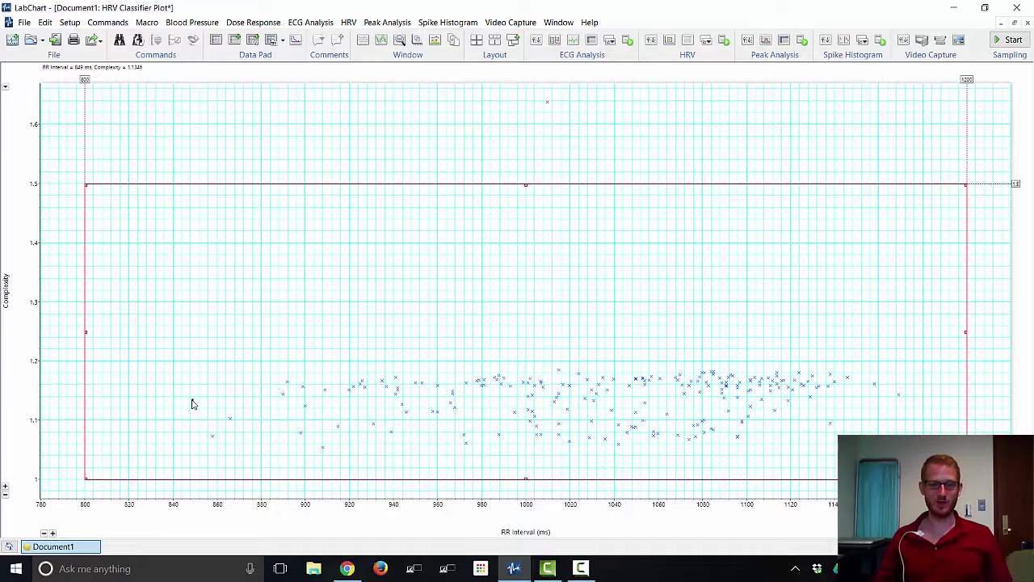
key(ctrl+Tab)
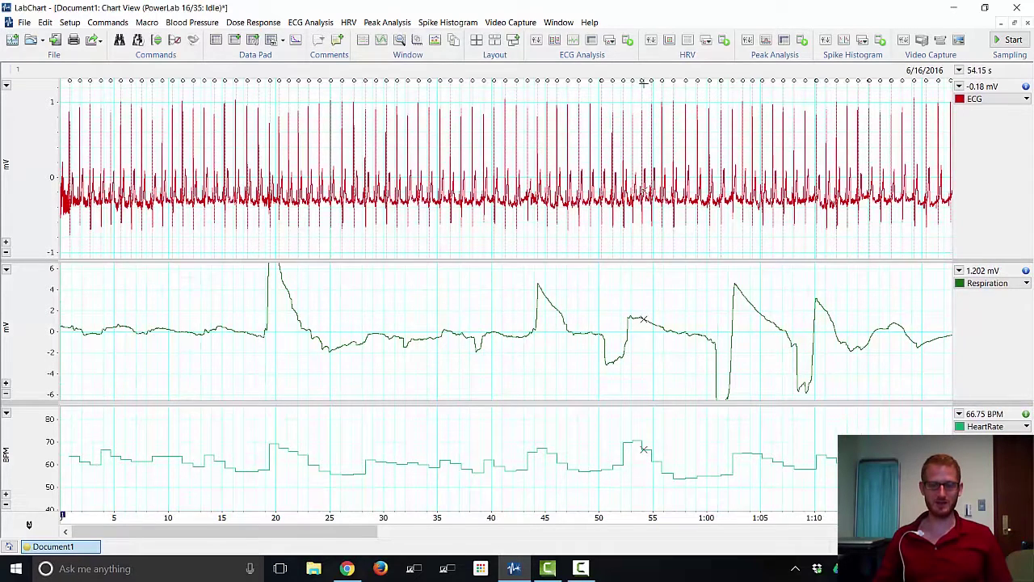
Show the HRV classifier plot, inspect one plotted point's ECG beat, and return to the plot
click(669, 42)
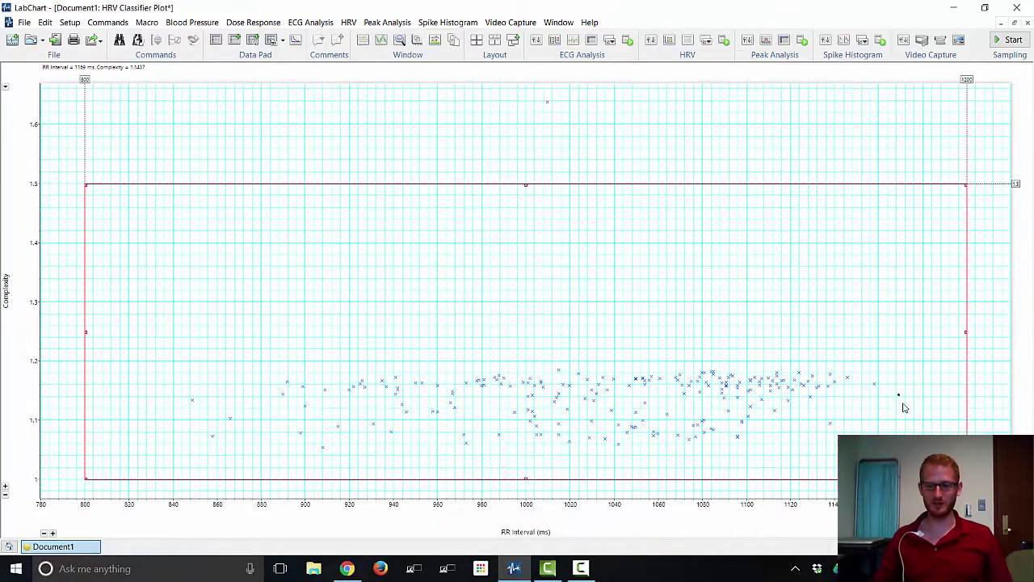
double_click(900, 399)
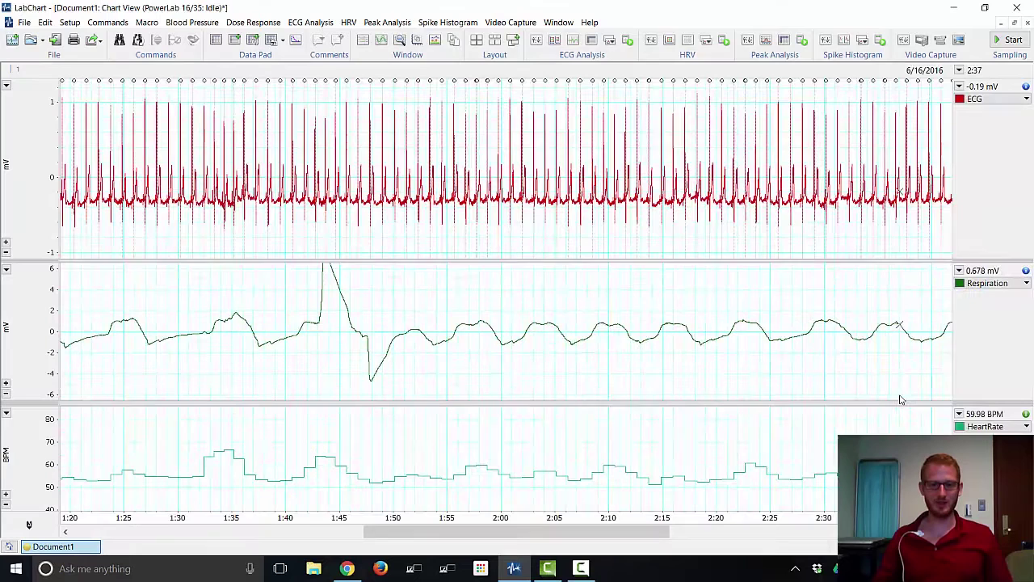
click(651, 48)
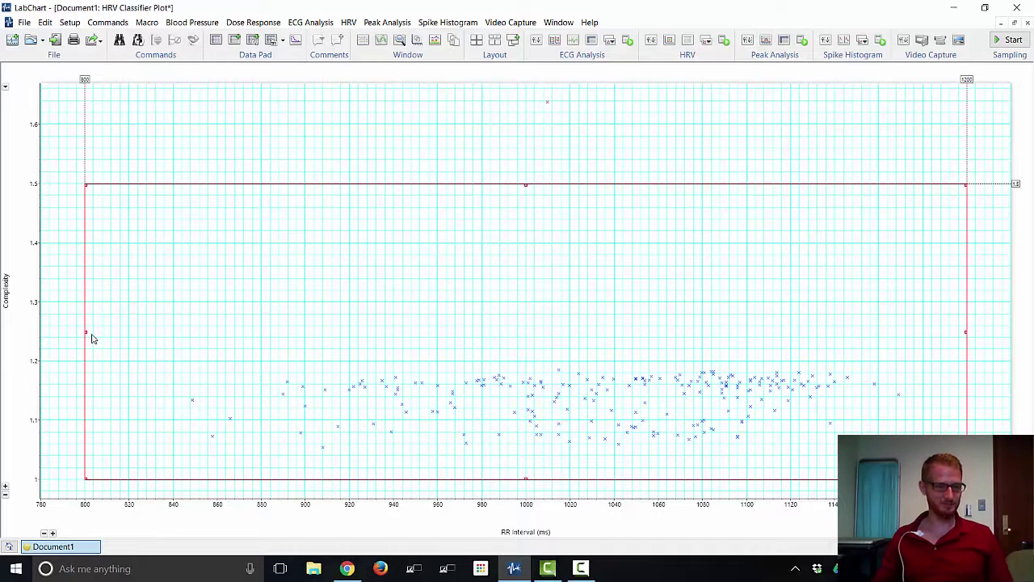
Narrow the classifier box to roughly 853–1163 ms RR interval, excluding outlying beats
drag(84, 331, 203, 331)
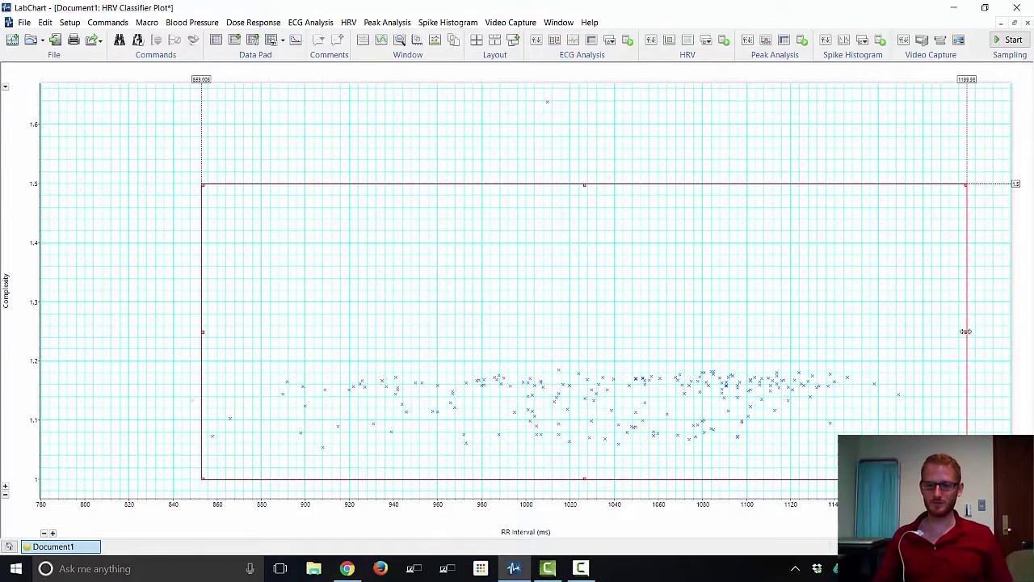
drag(964, 331, 885, 333)
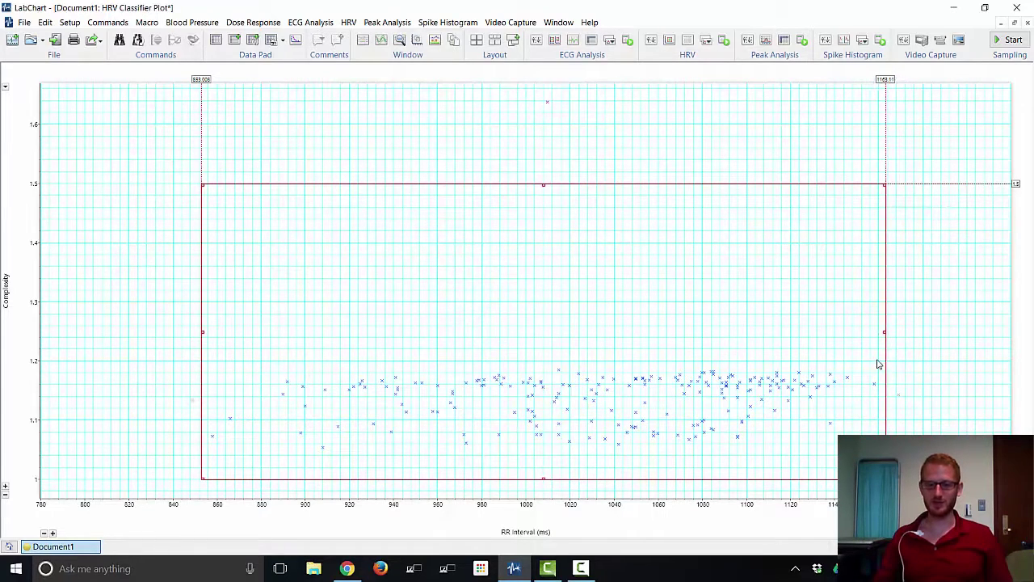
Review the RR interval tachogram, RR interval histogram and delta RR interval histogram
click(706, 42)
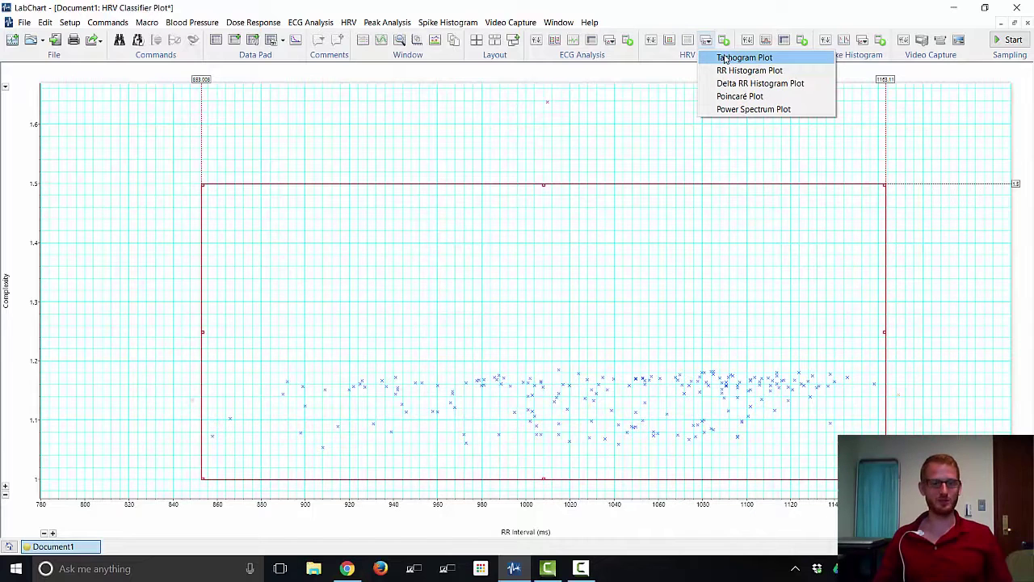
click(726, 59)
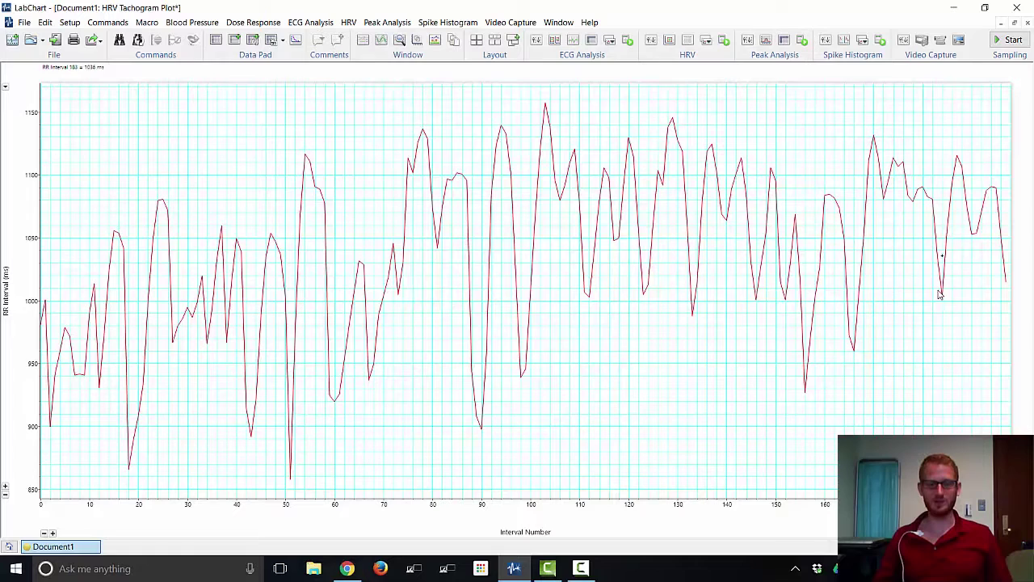
click(707, 40)
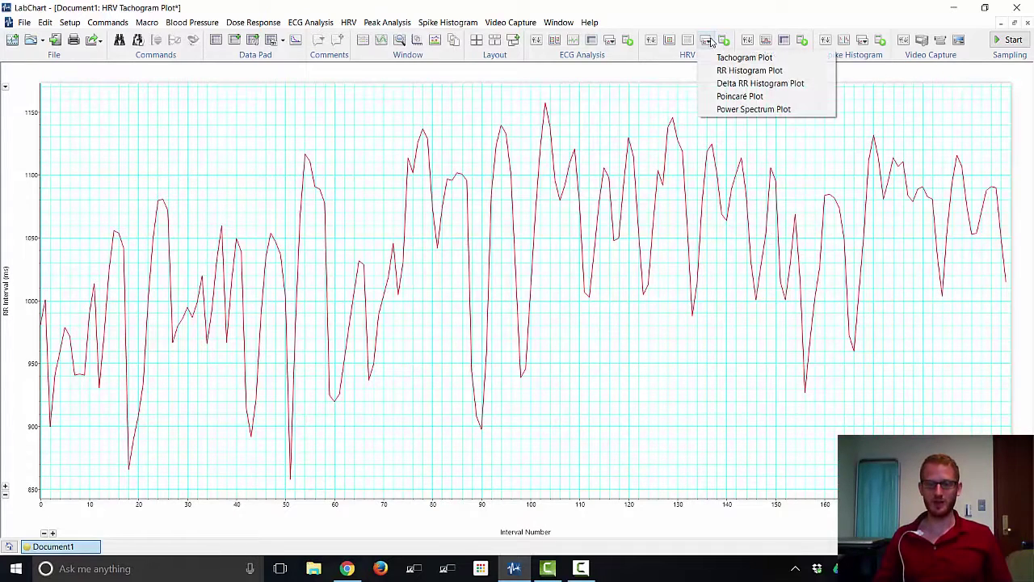
click(749, 72)
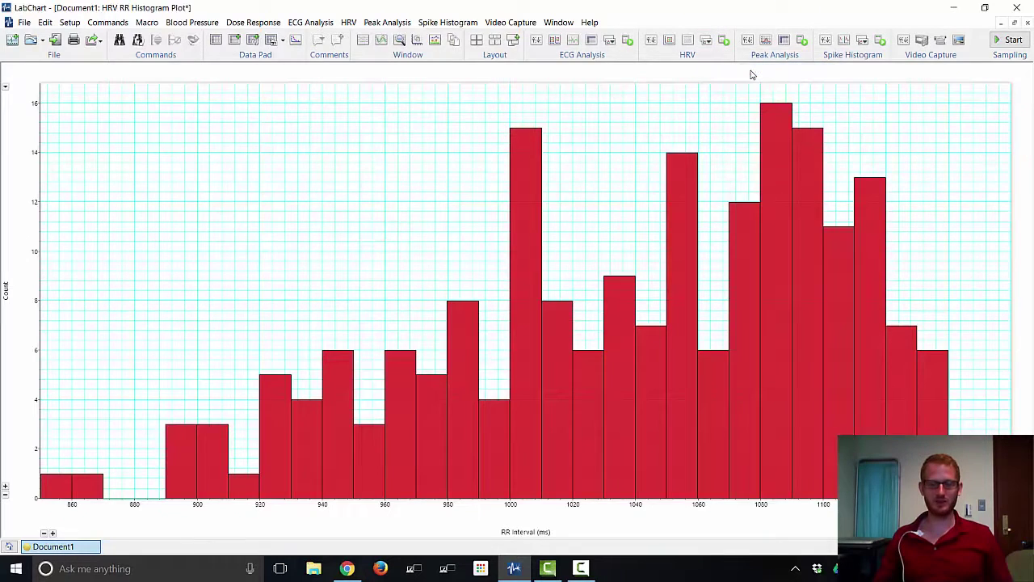
click(707, 40)
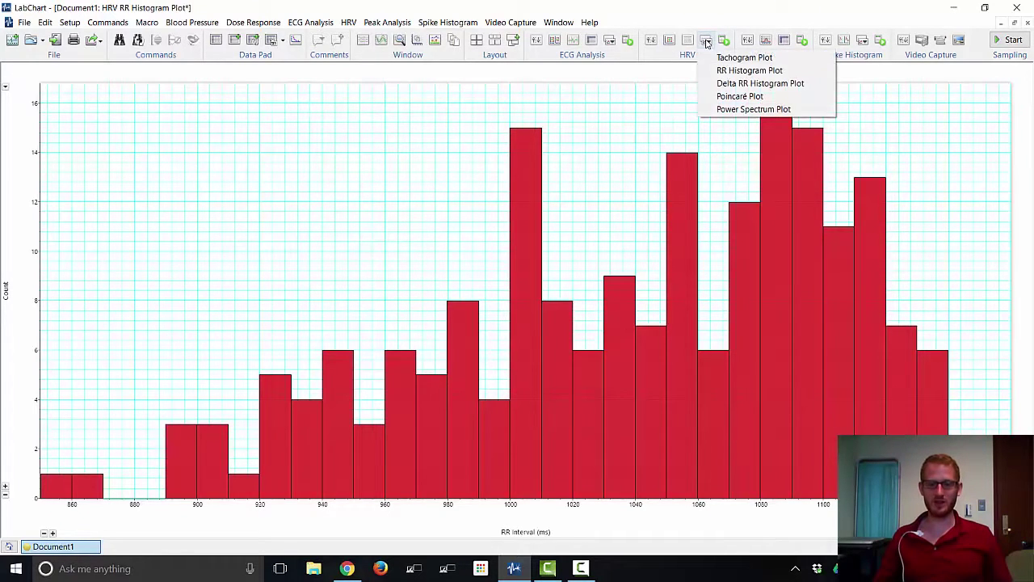
click(735, 84)
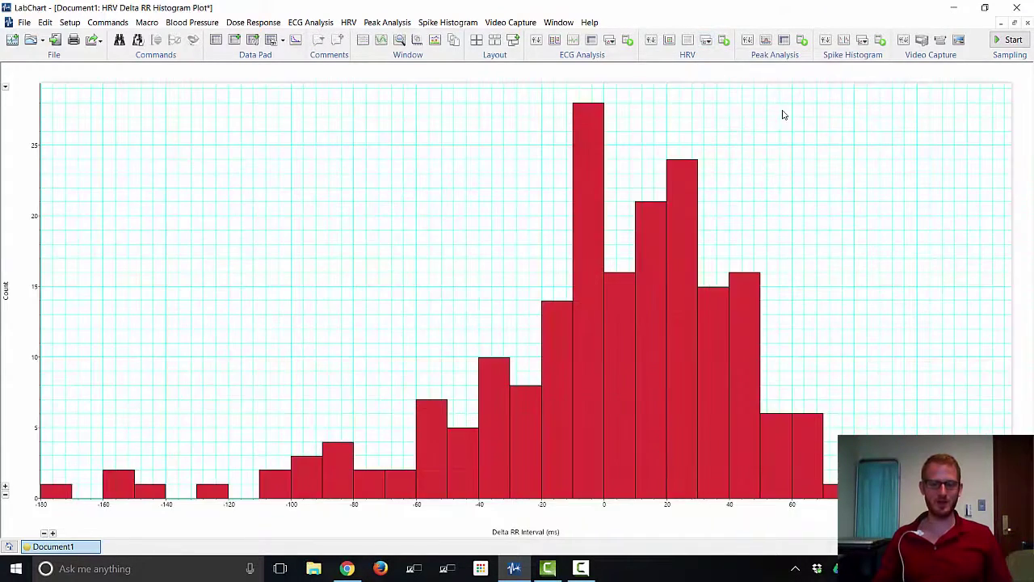
Review the Poincaré plot and RR power spectrum, then show the updated HRV report
click(708, 41)
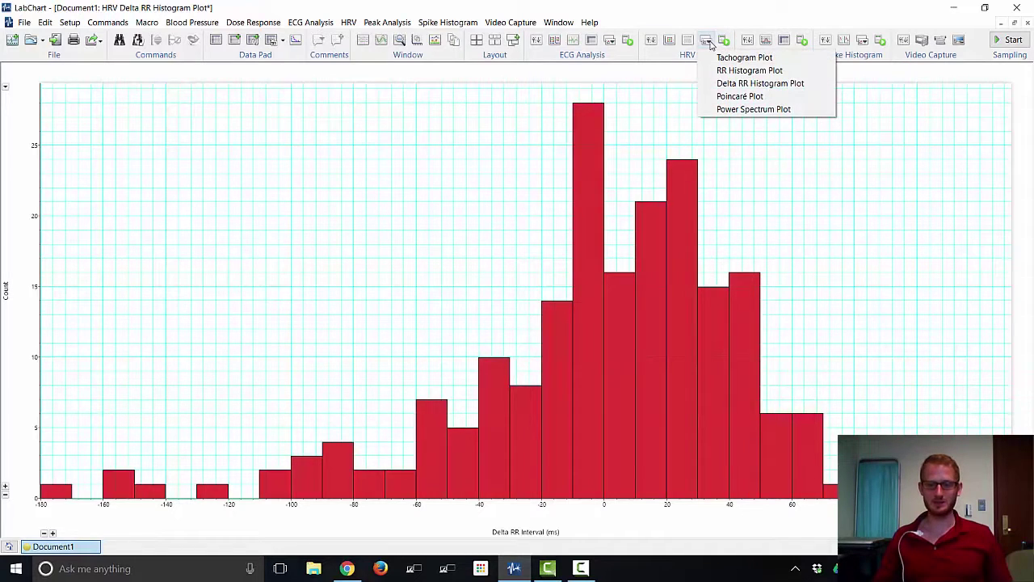
click(740, 96)
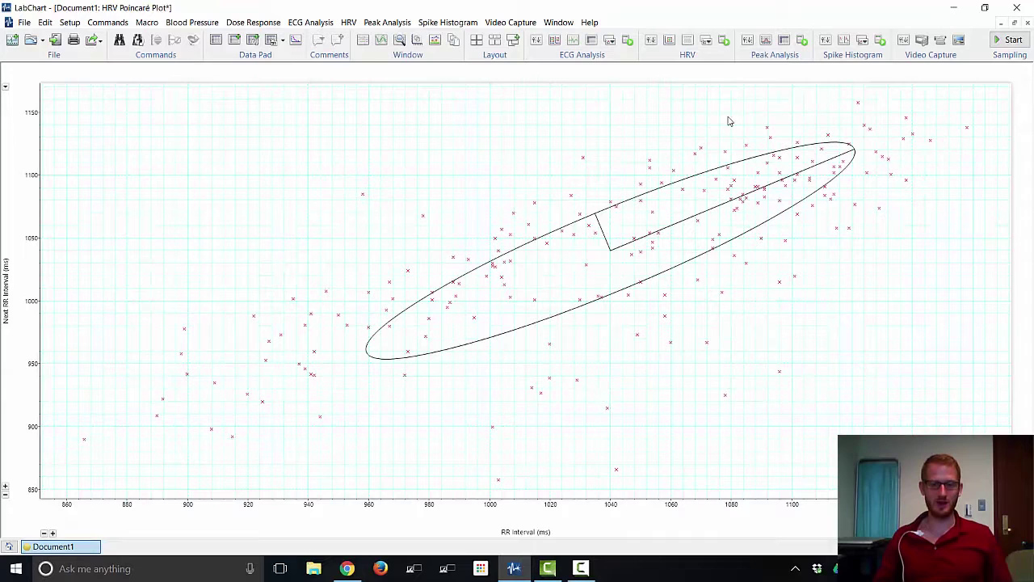
click(708, 41)
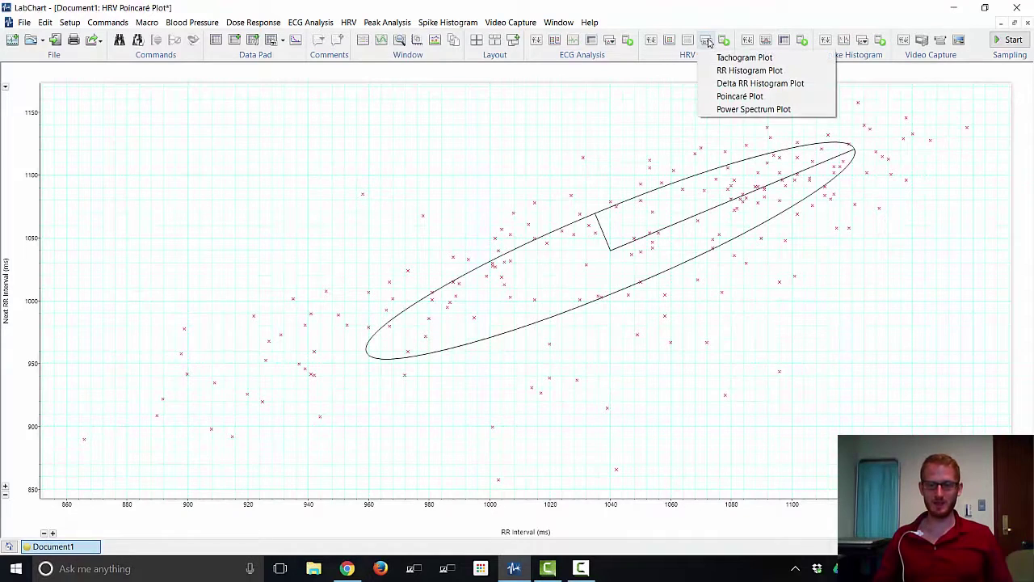
click(751, 109)
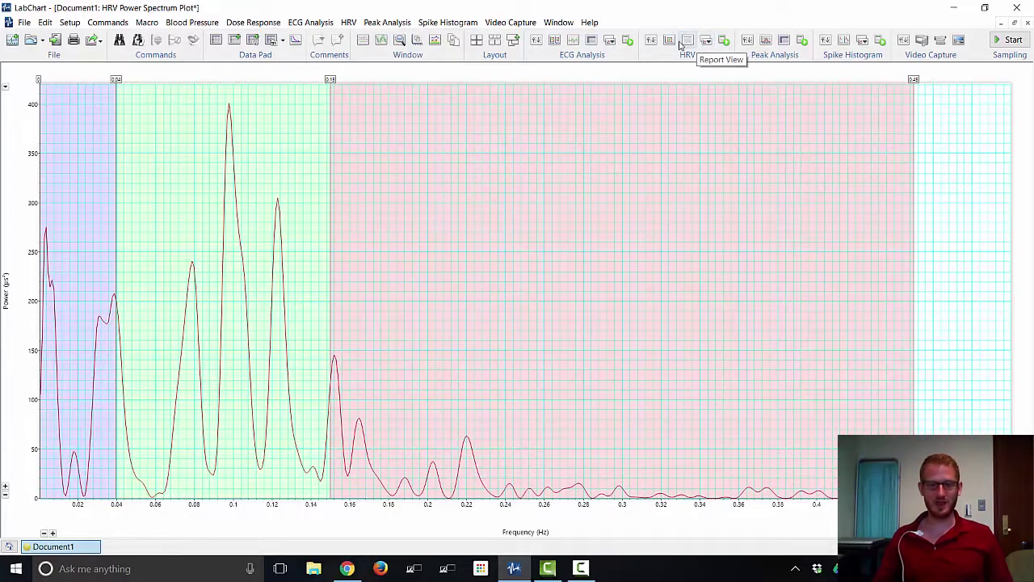
click(688, 41)
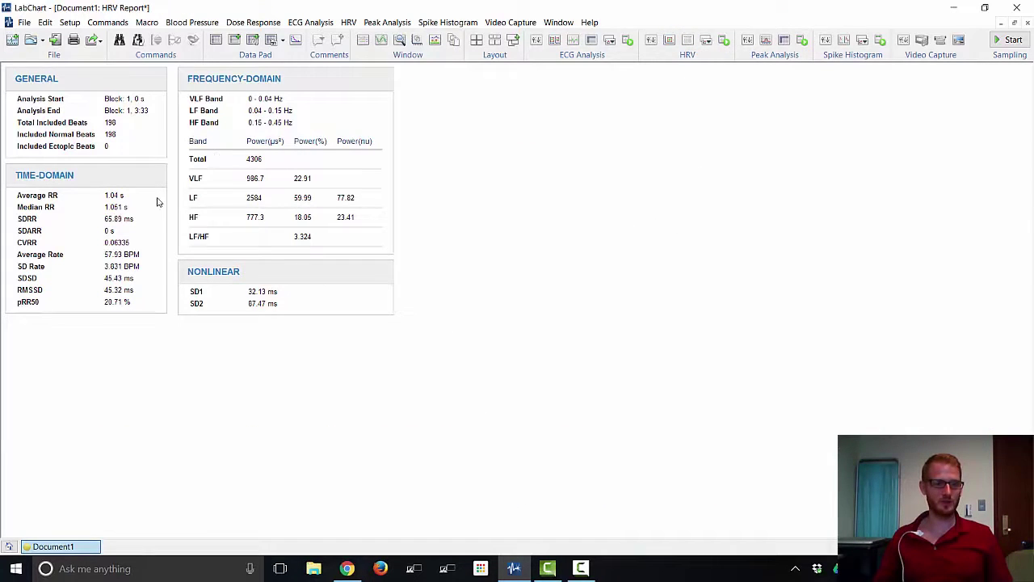
drag(108, 198, 153, 205)
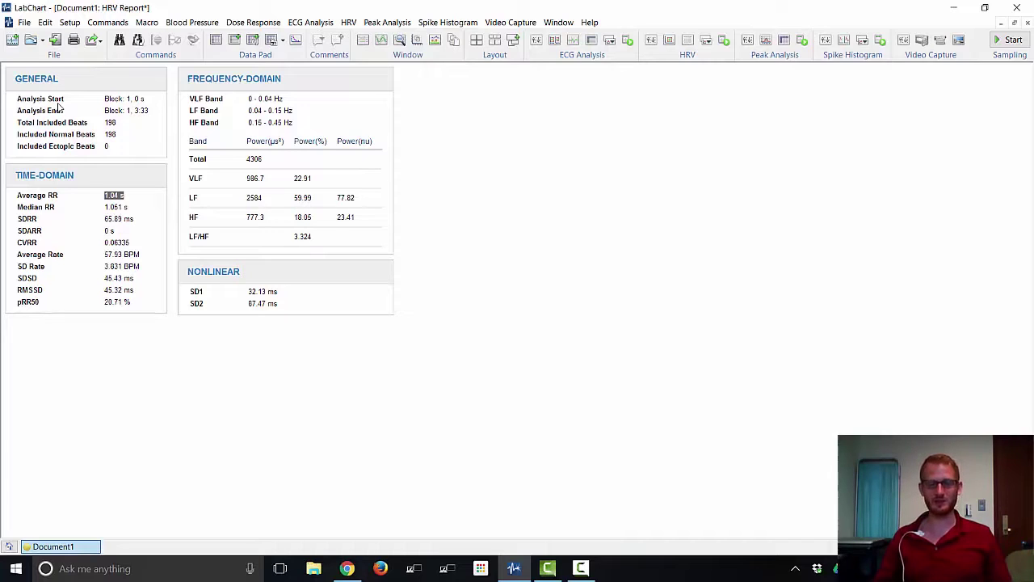
click(125, 231)
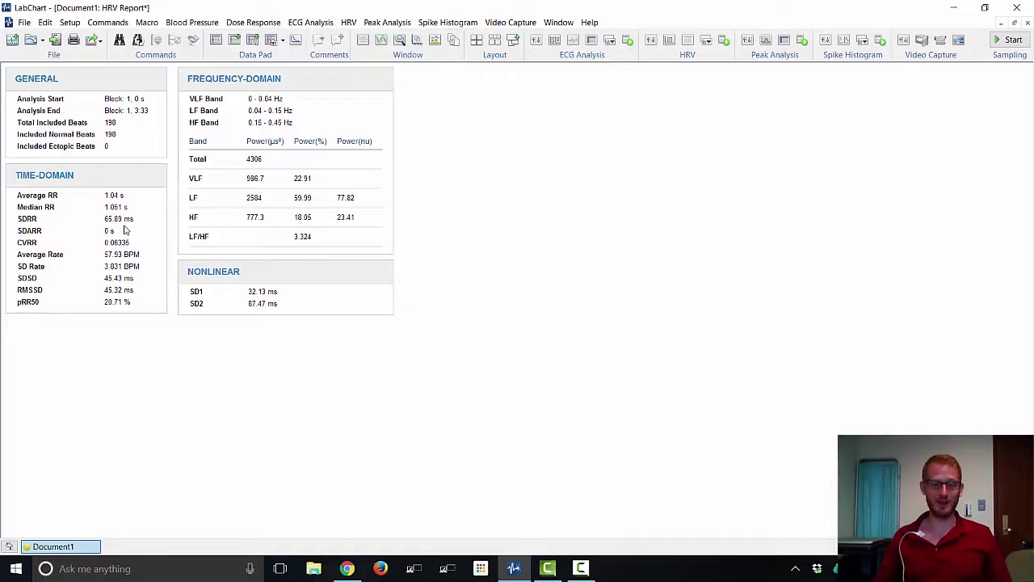